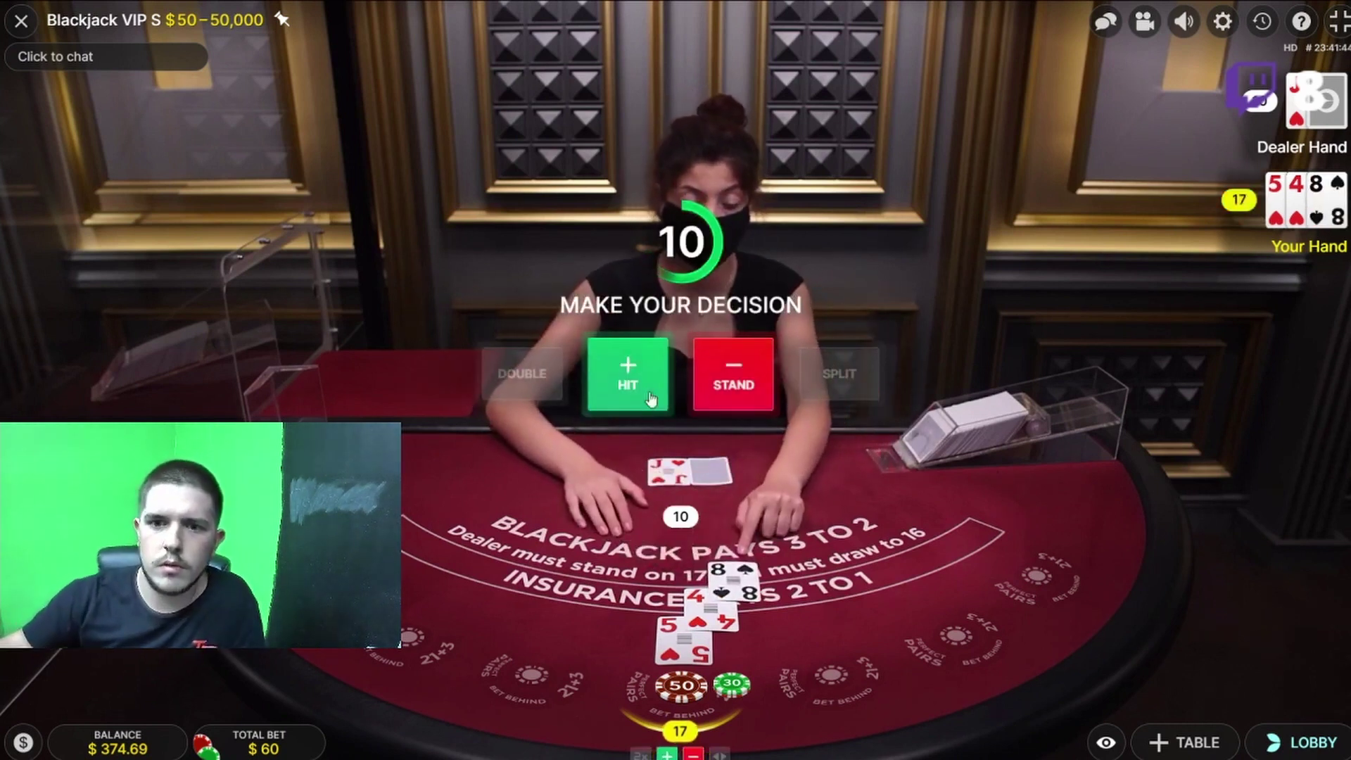
# Step: Stand on the $200 Live Blackjack hand of 17 and let the dealer finish
pyautogui.click(733, 375)
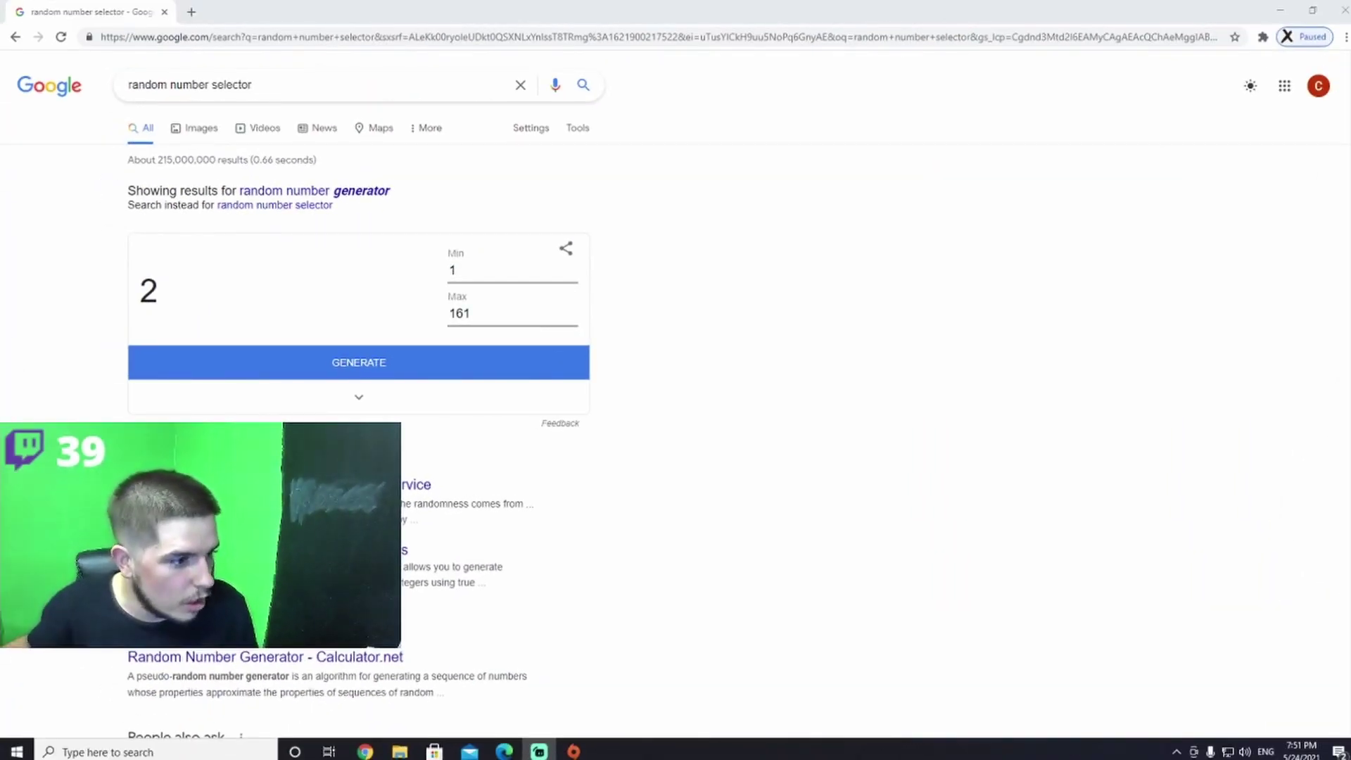
# Step: Roll the 1–161 generator a dozen times for winners, finishing on 80
pyautogui.click(372, 365)
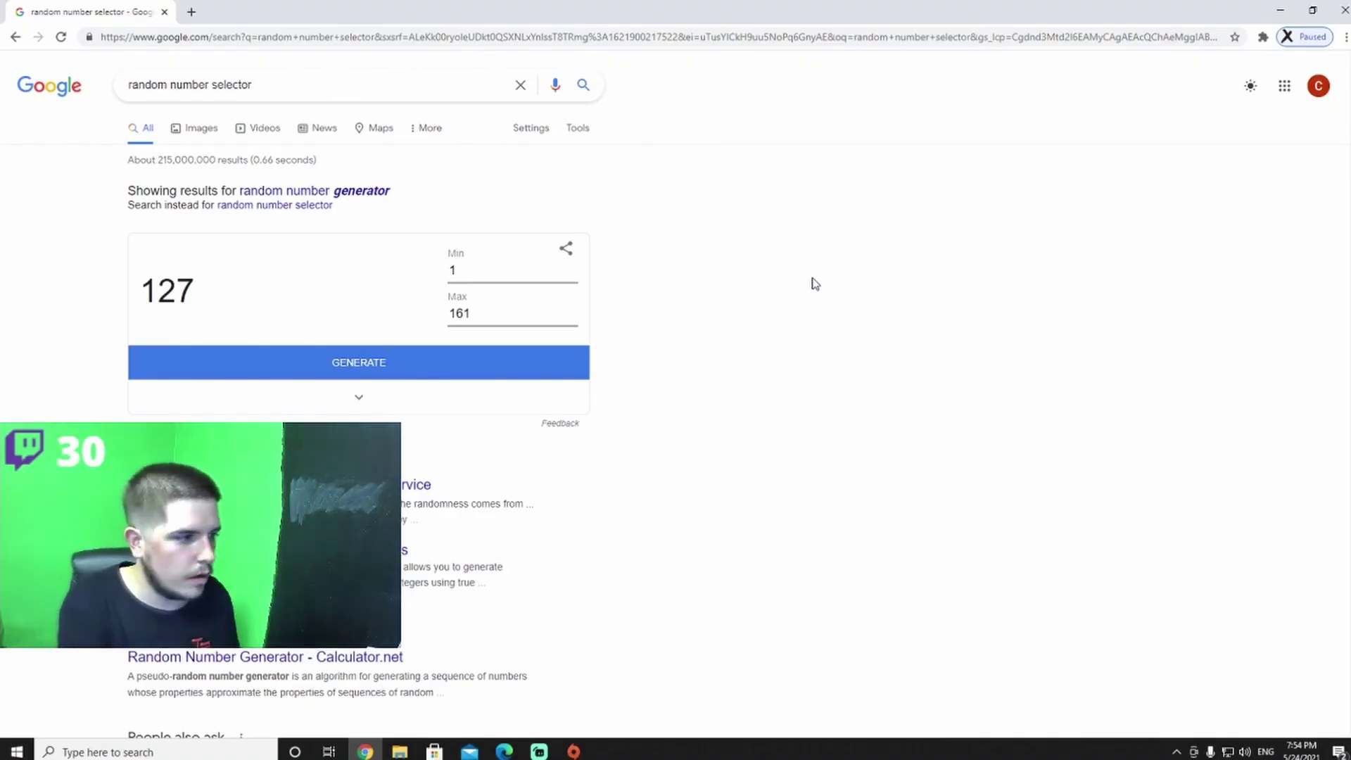
pyautogui.click(382, 367)
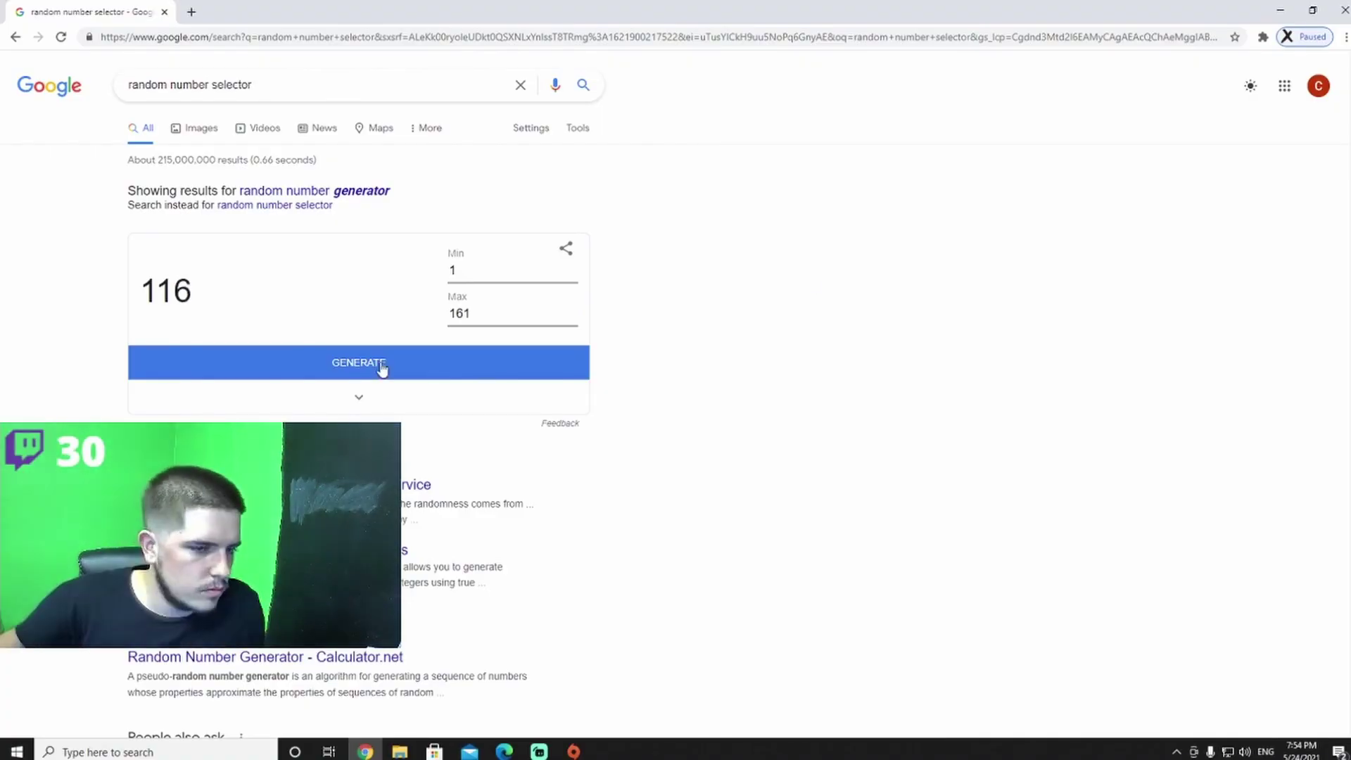
pyautogui.click(528, 365)
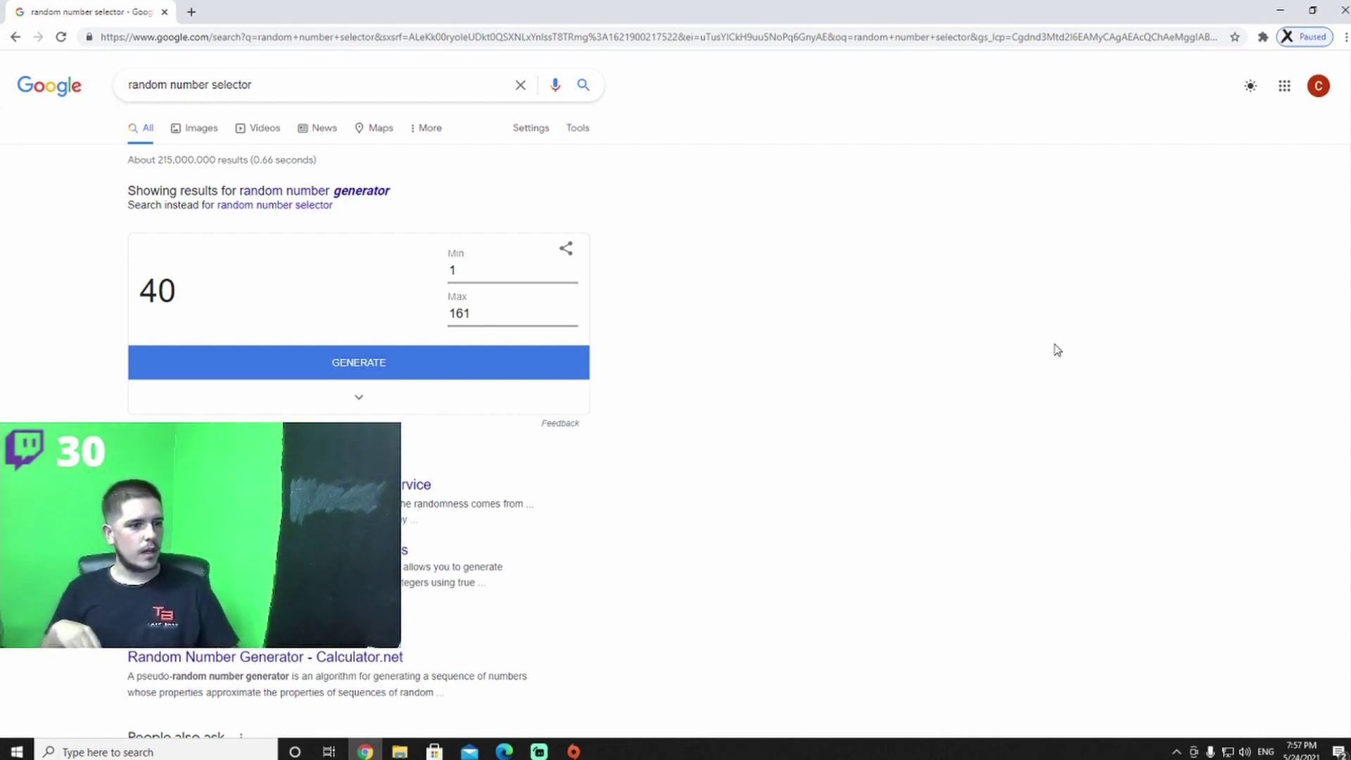
pyautogui.press('Return')
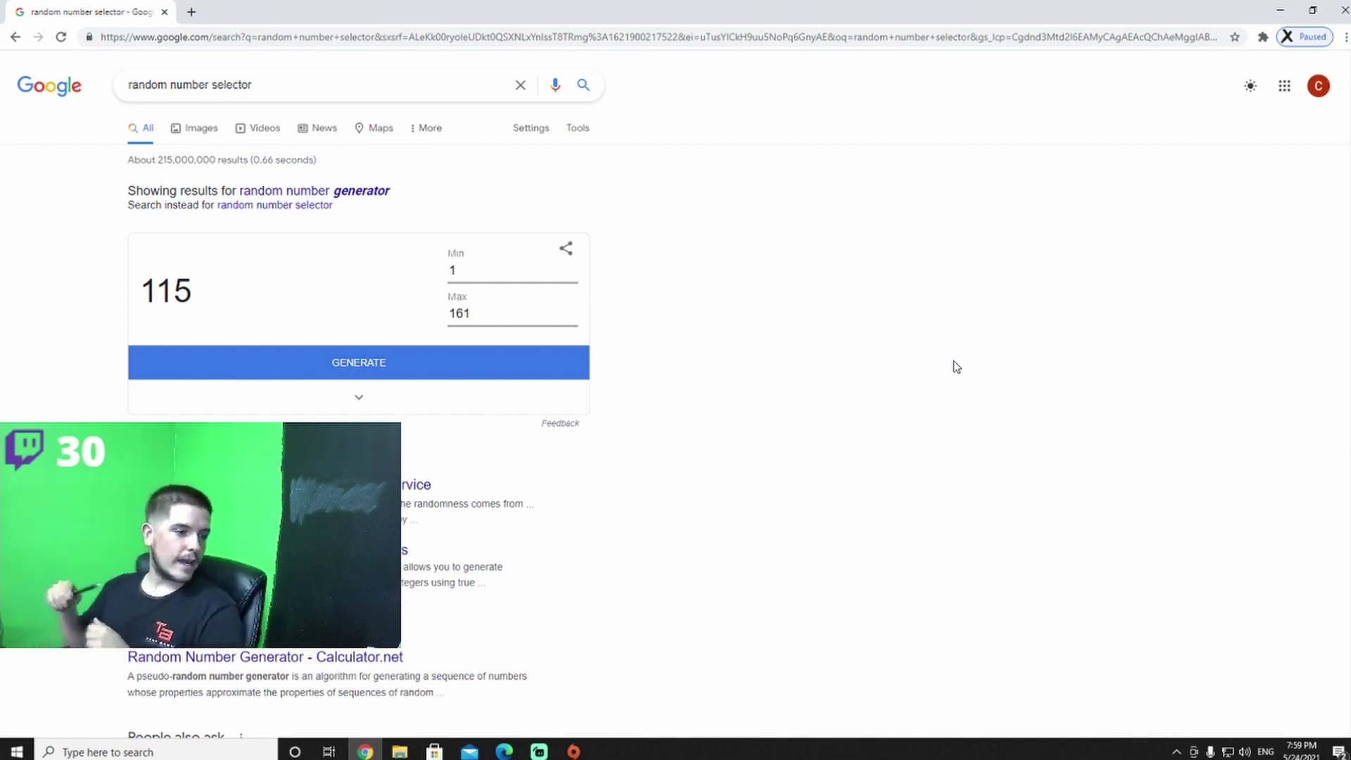
pyautogui.press('Return')
pyautogui.click(401, 358)
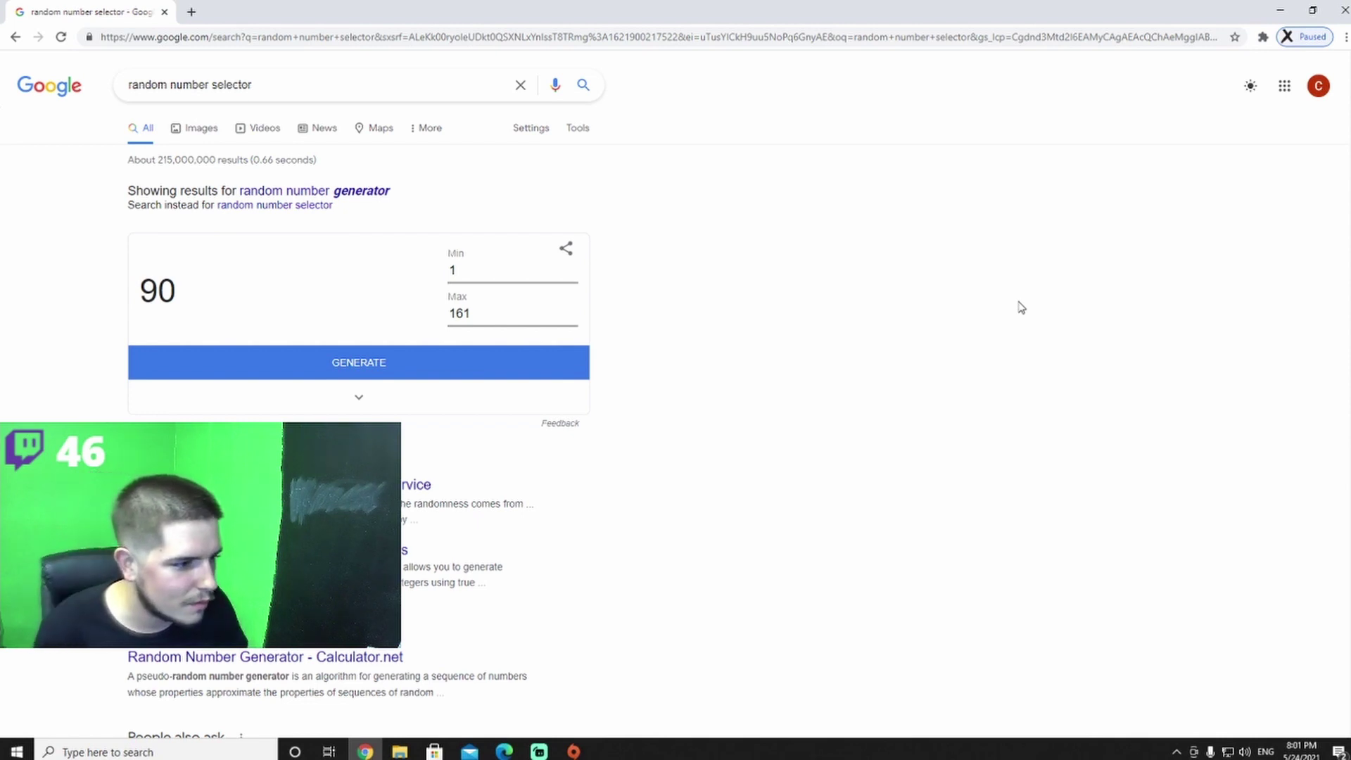
pyautogui.click(383, 363)
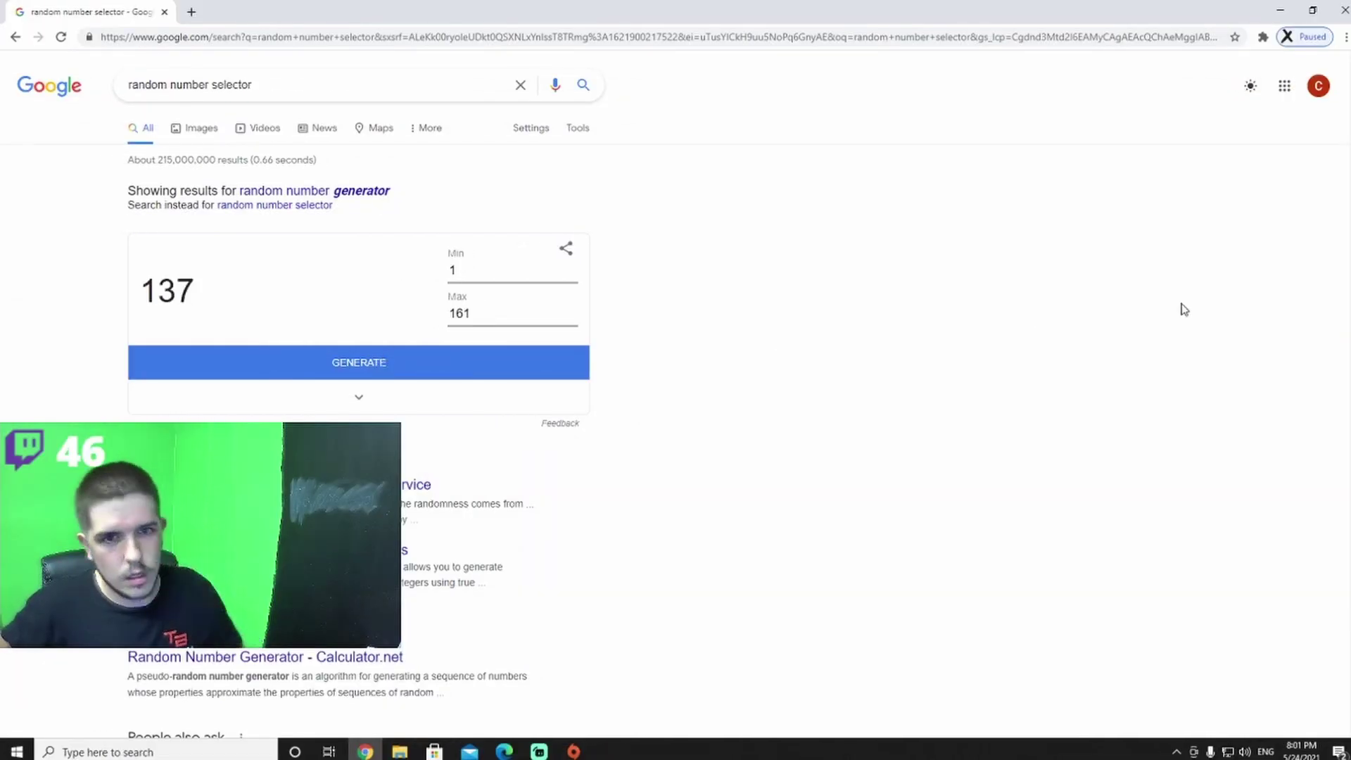
pyautogui.press('Return')
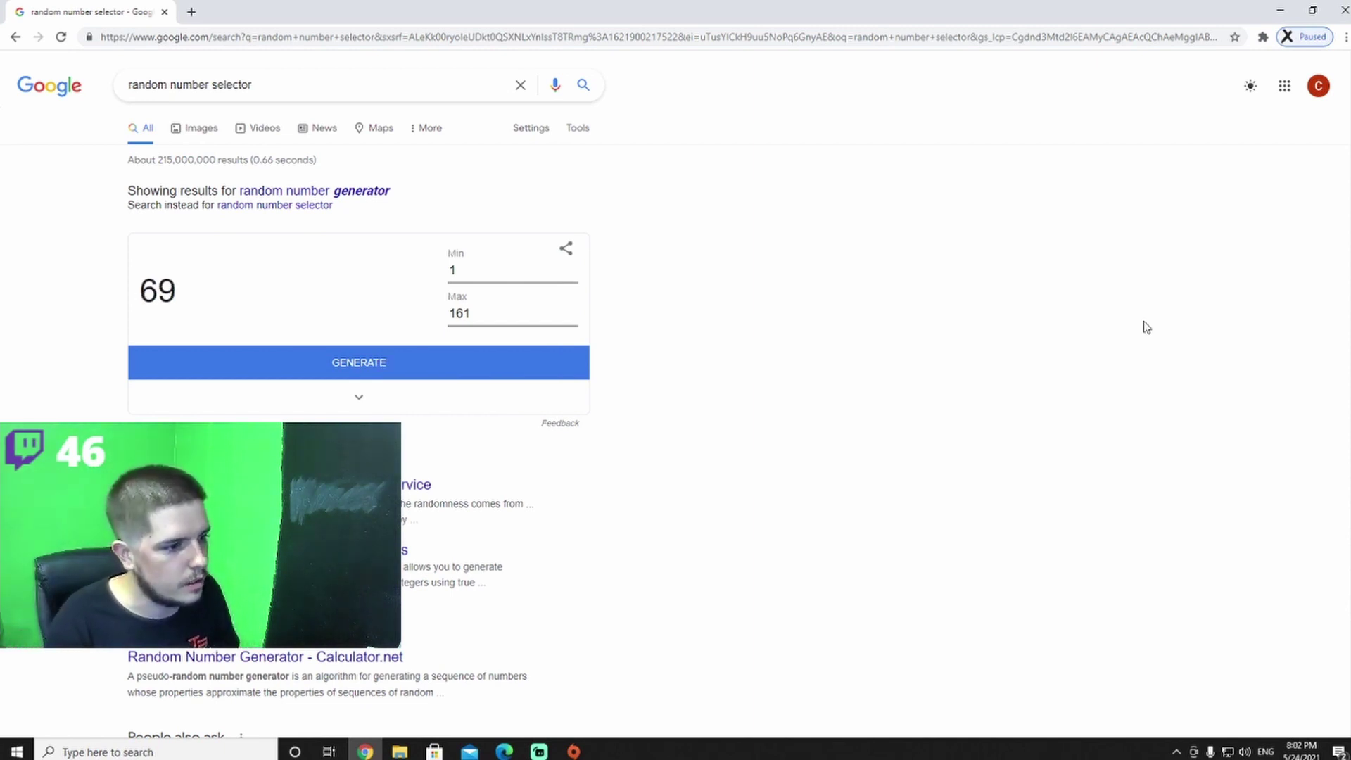
pyautogui.press('Return')
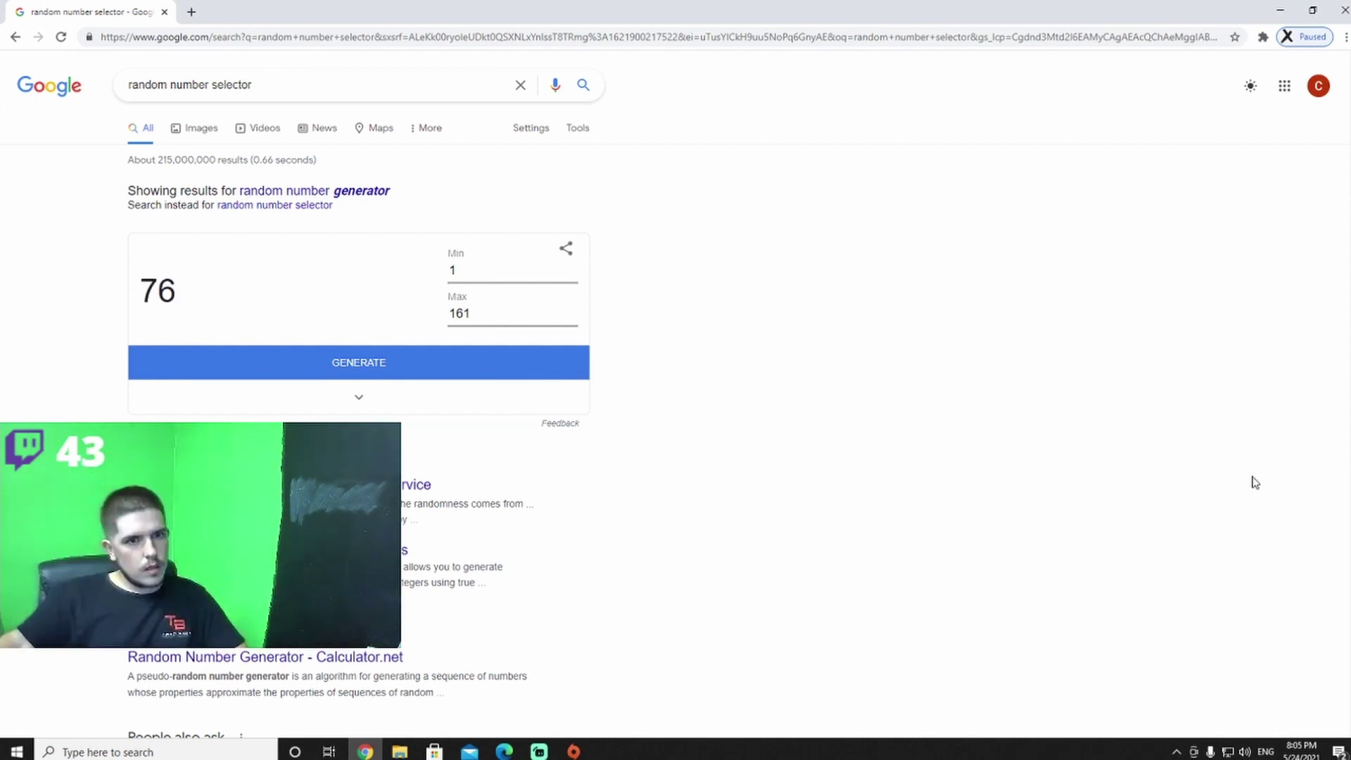
pyautogui.press('Return')
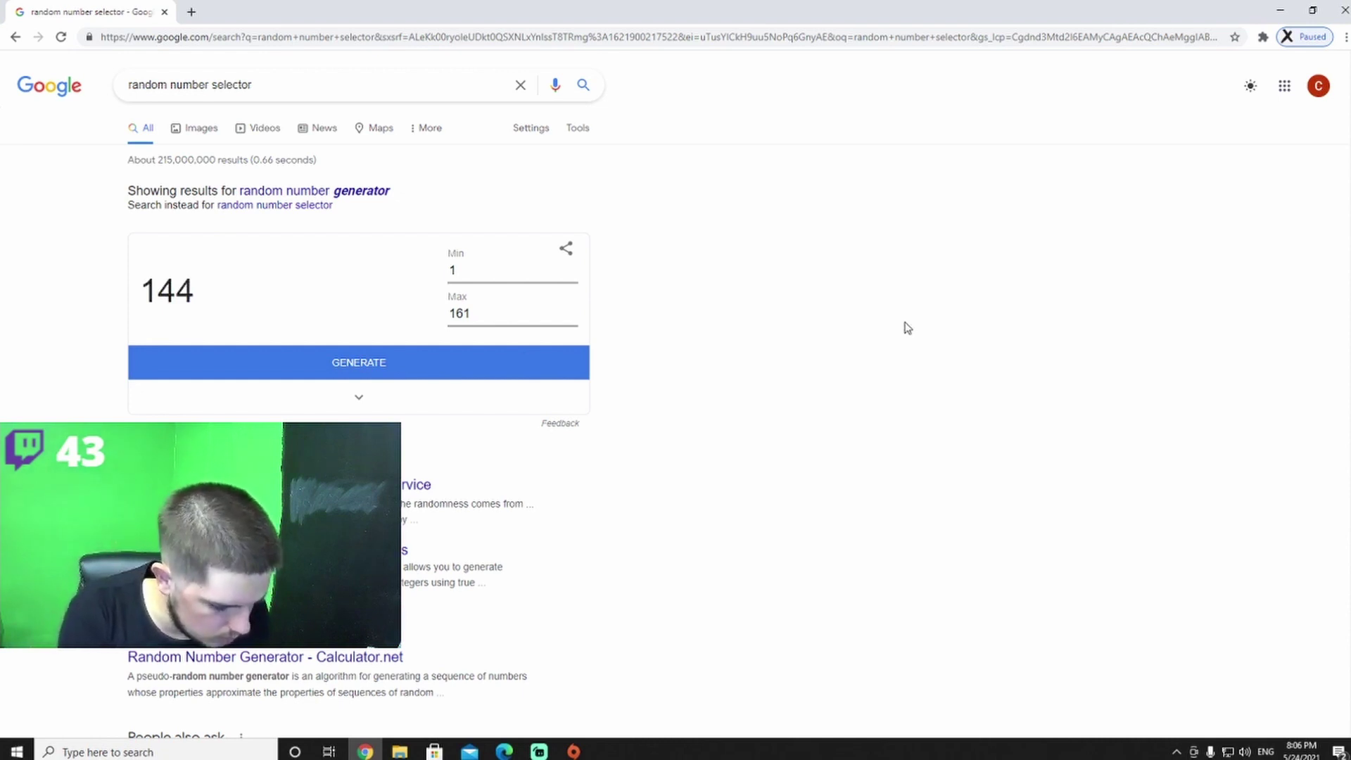
pyautogui.press('Return')
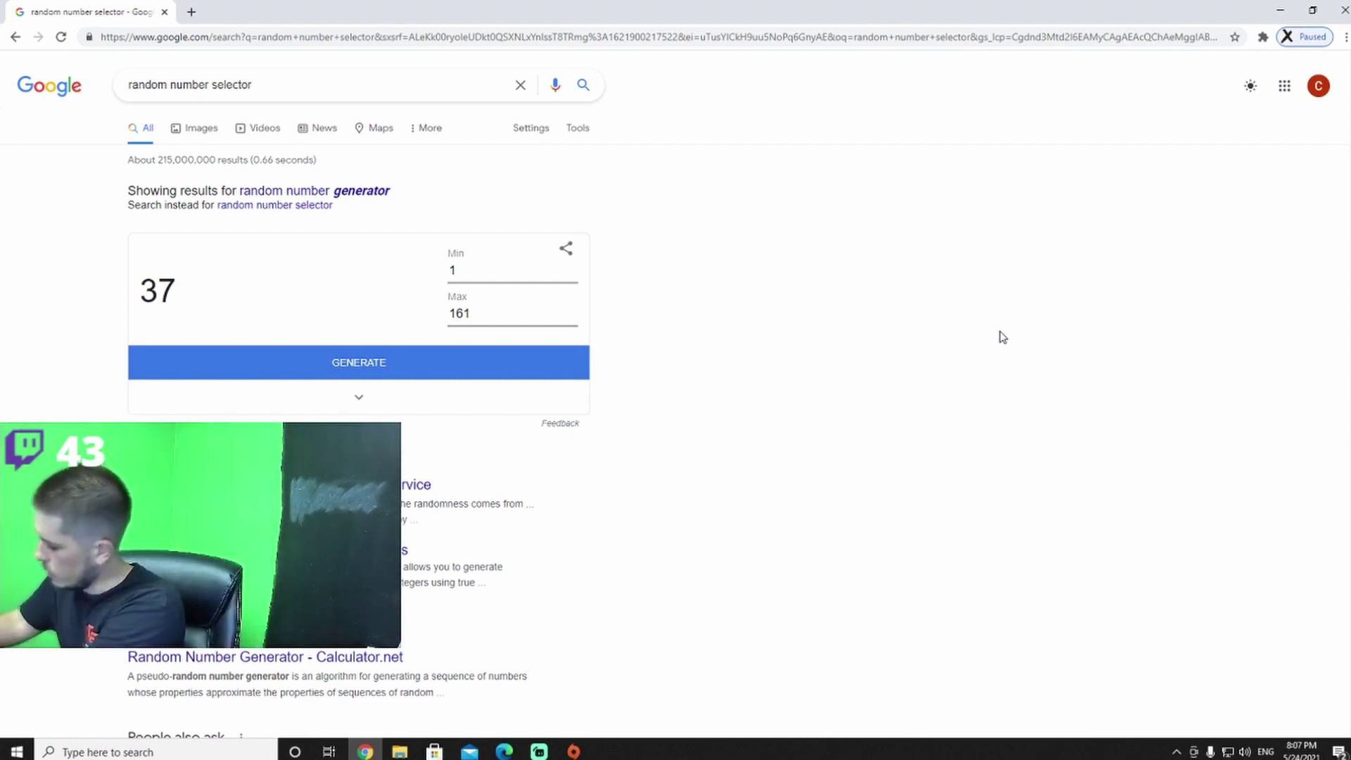
pyautogui.press('Return')
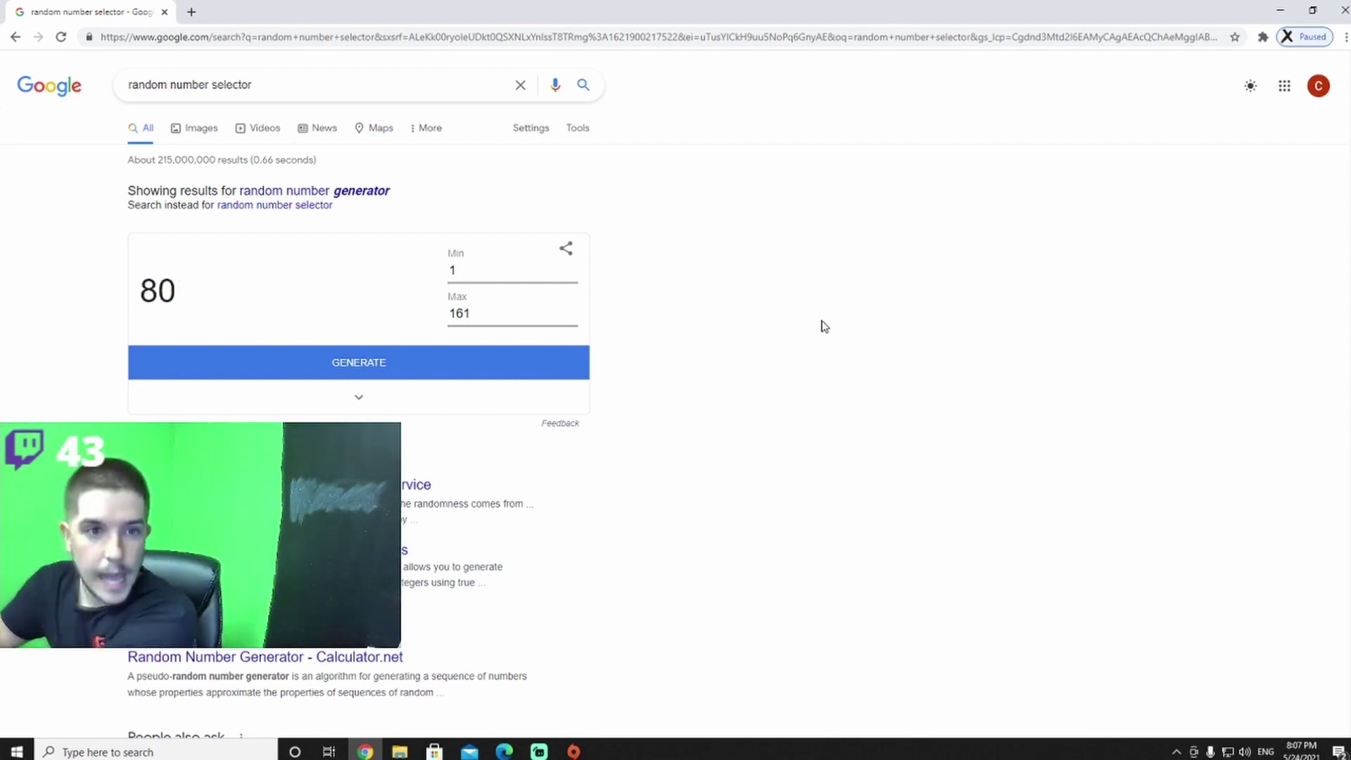
# Step: Draw six more winner numbers from 1–161 until the generator shows 12
pyautogui.press('Return')
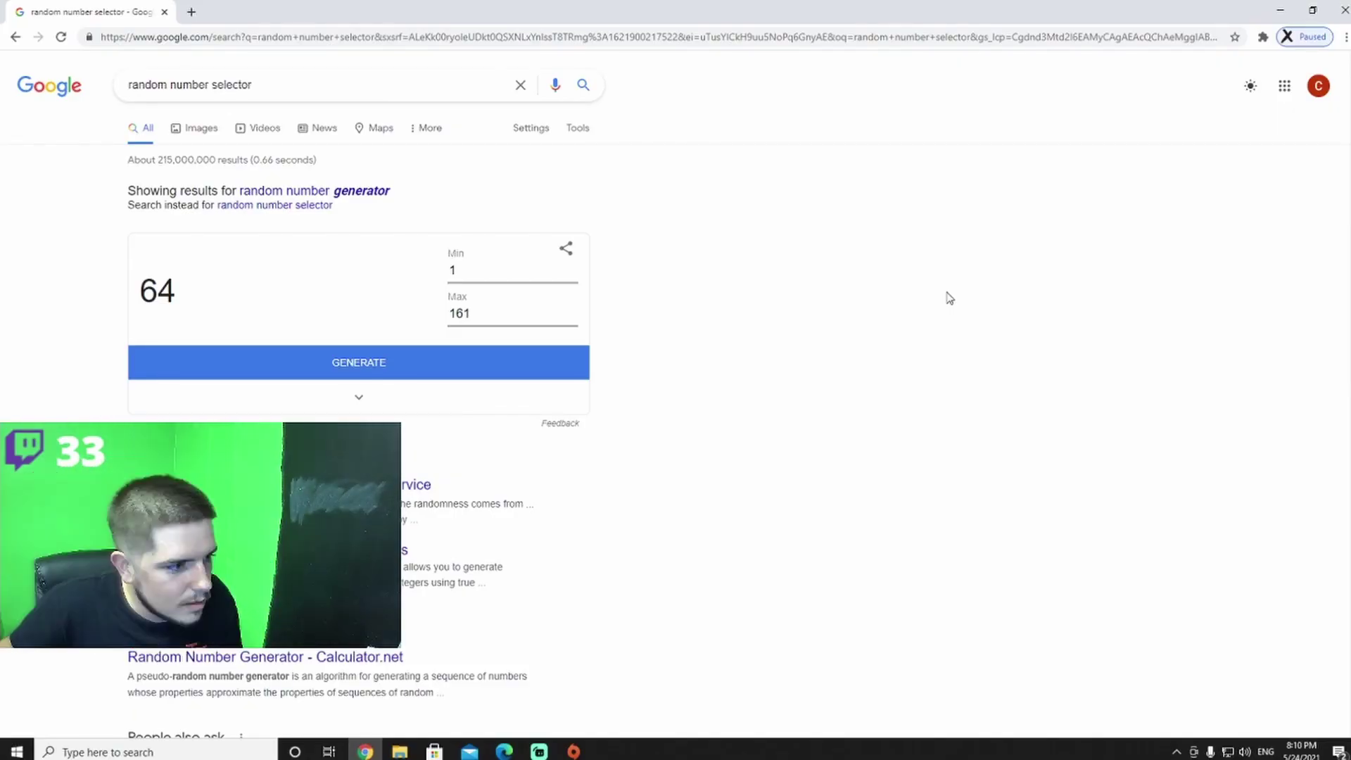
pyautogui.click(359, 360)
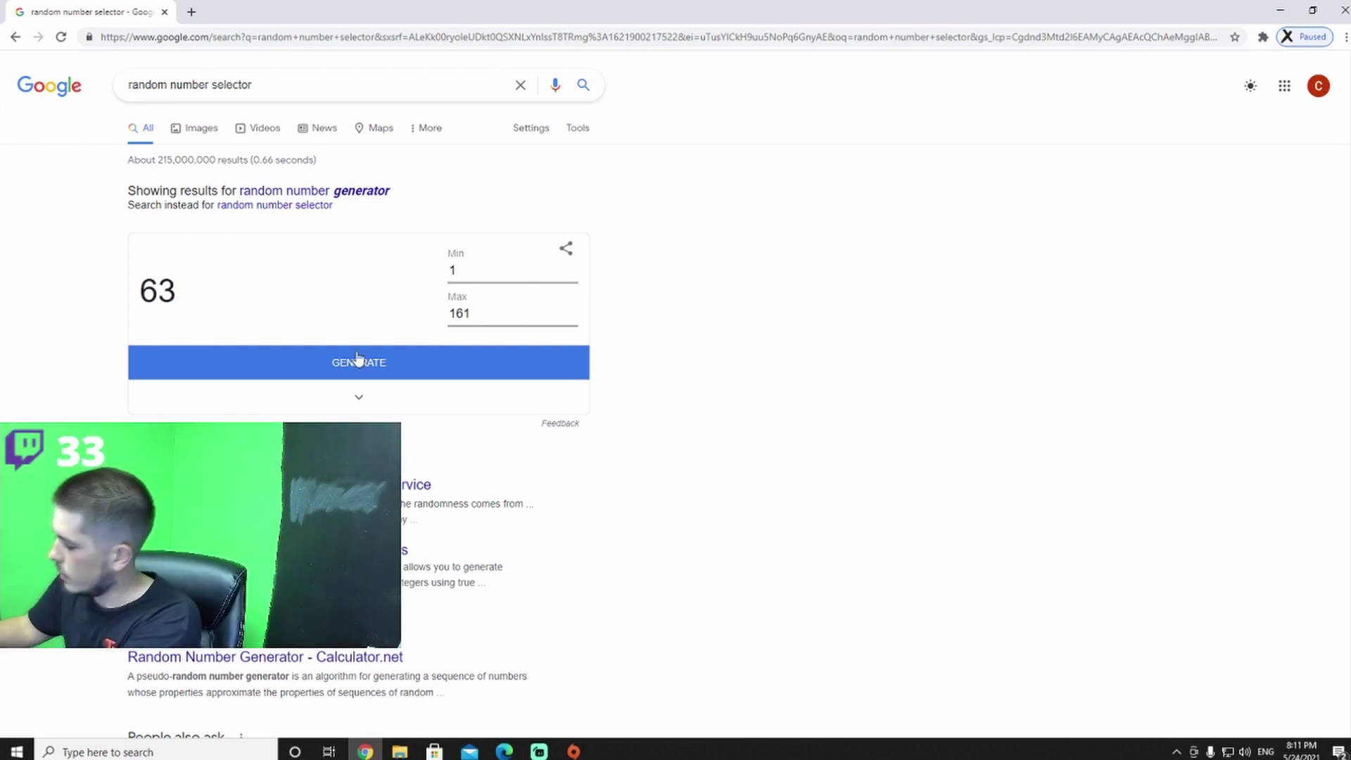
pyautogui.click(360, 360)
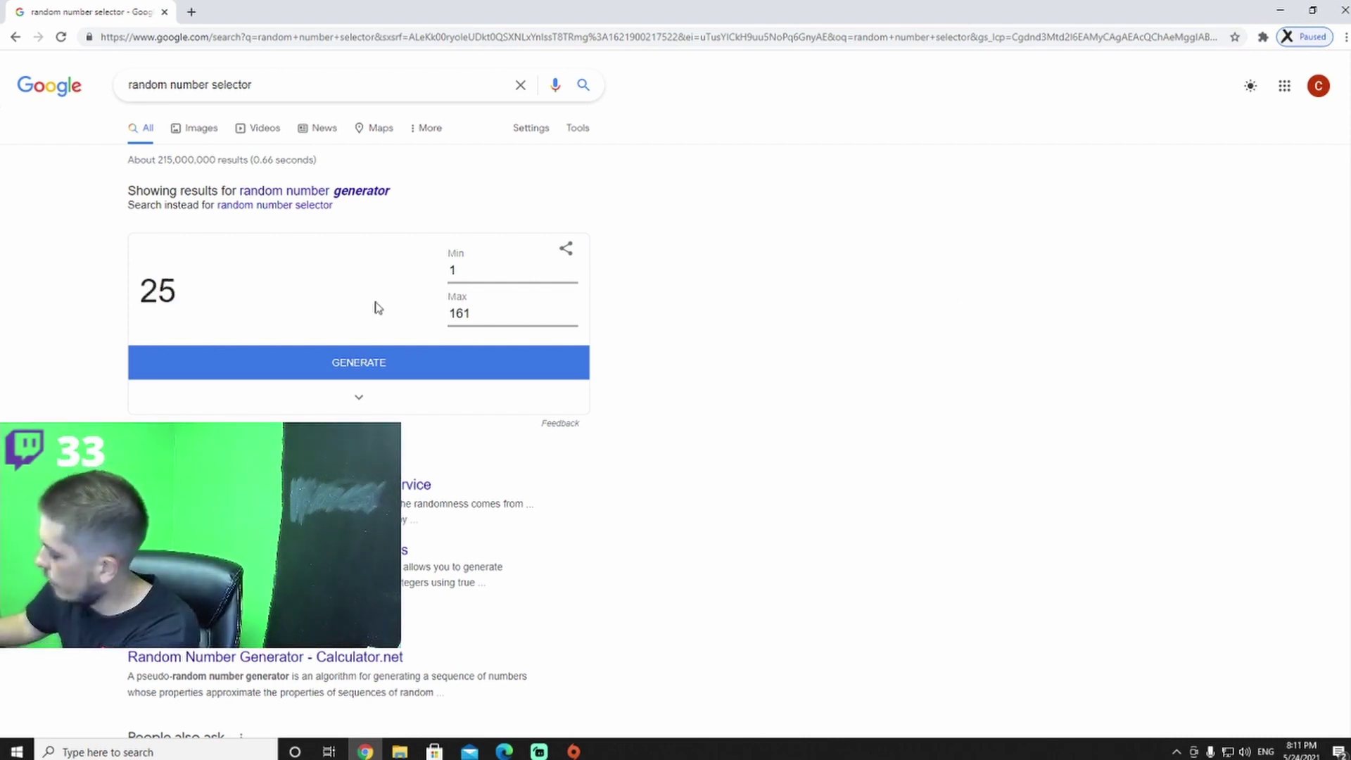
pyautogui.click(359, 363)
pyautogui.click(349, 370)
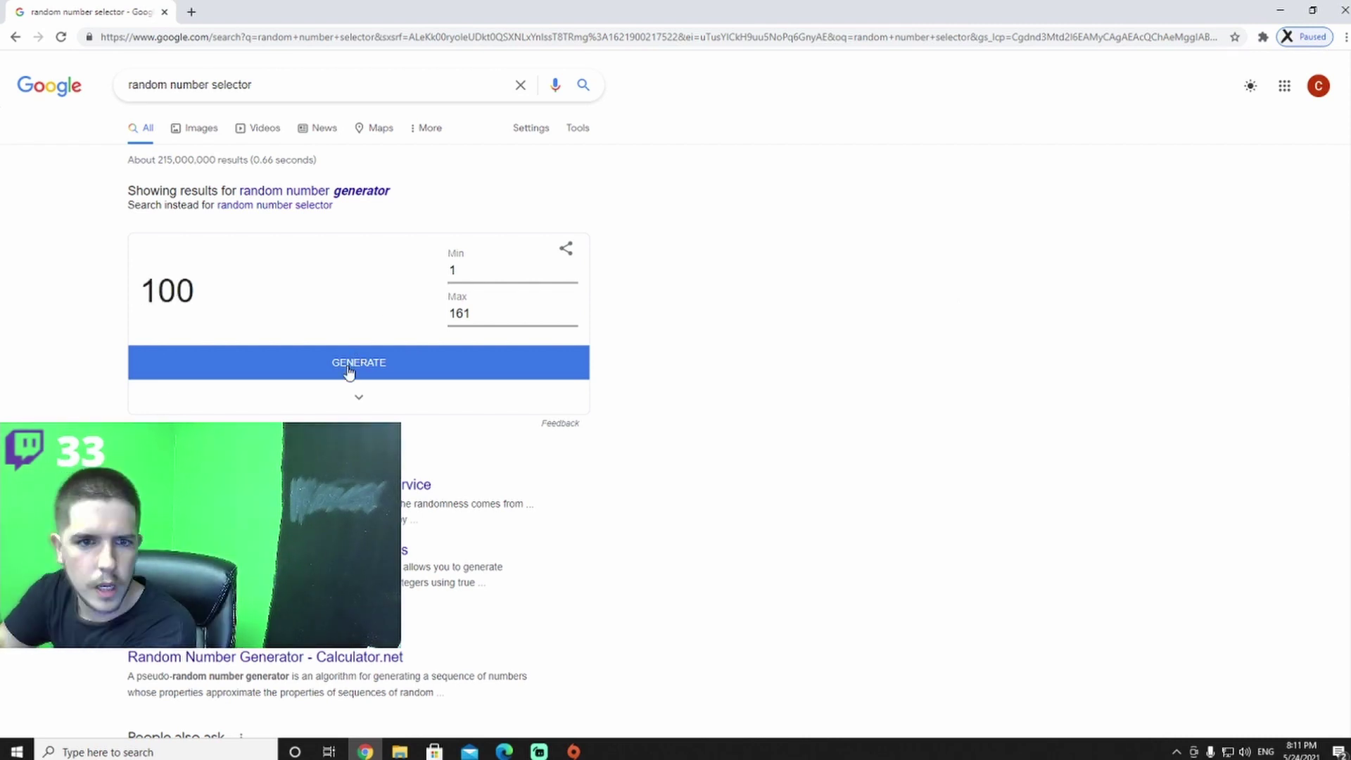
pyautogui.click(349, 370)
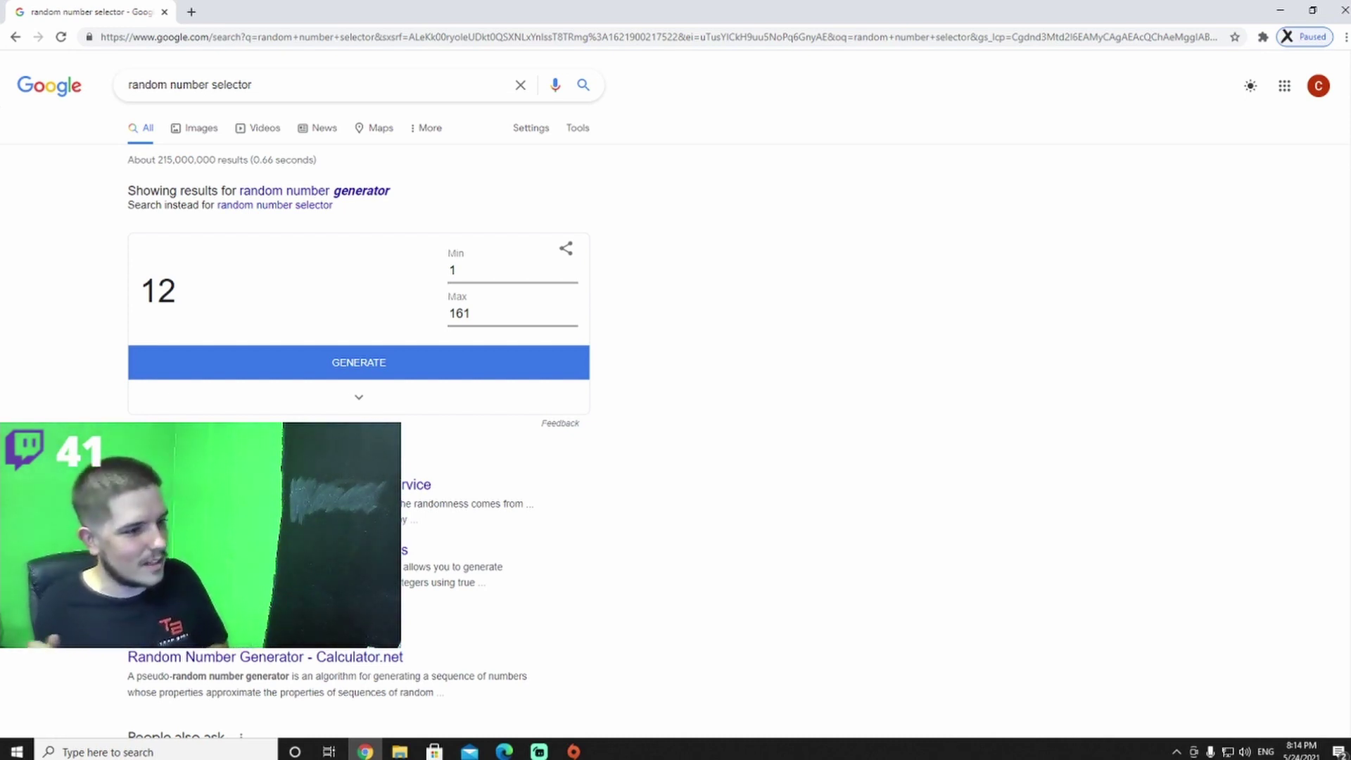
# Step: Roll six more winner numbers in the 1–161 generator, ending on 75
pyautogui.press('Return')
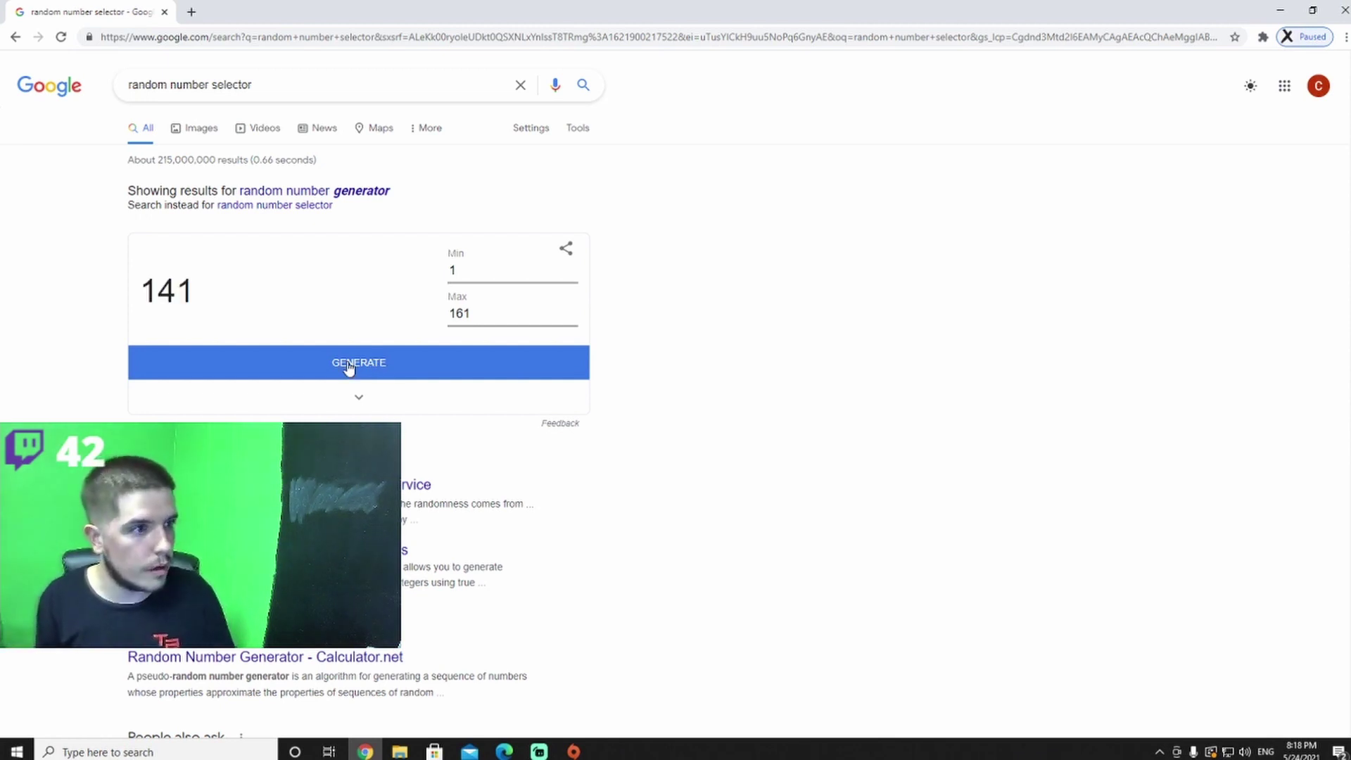
pyautogui.click(415, 369)
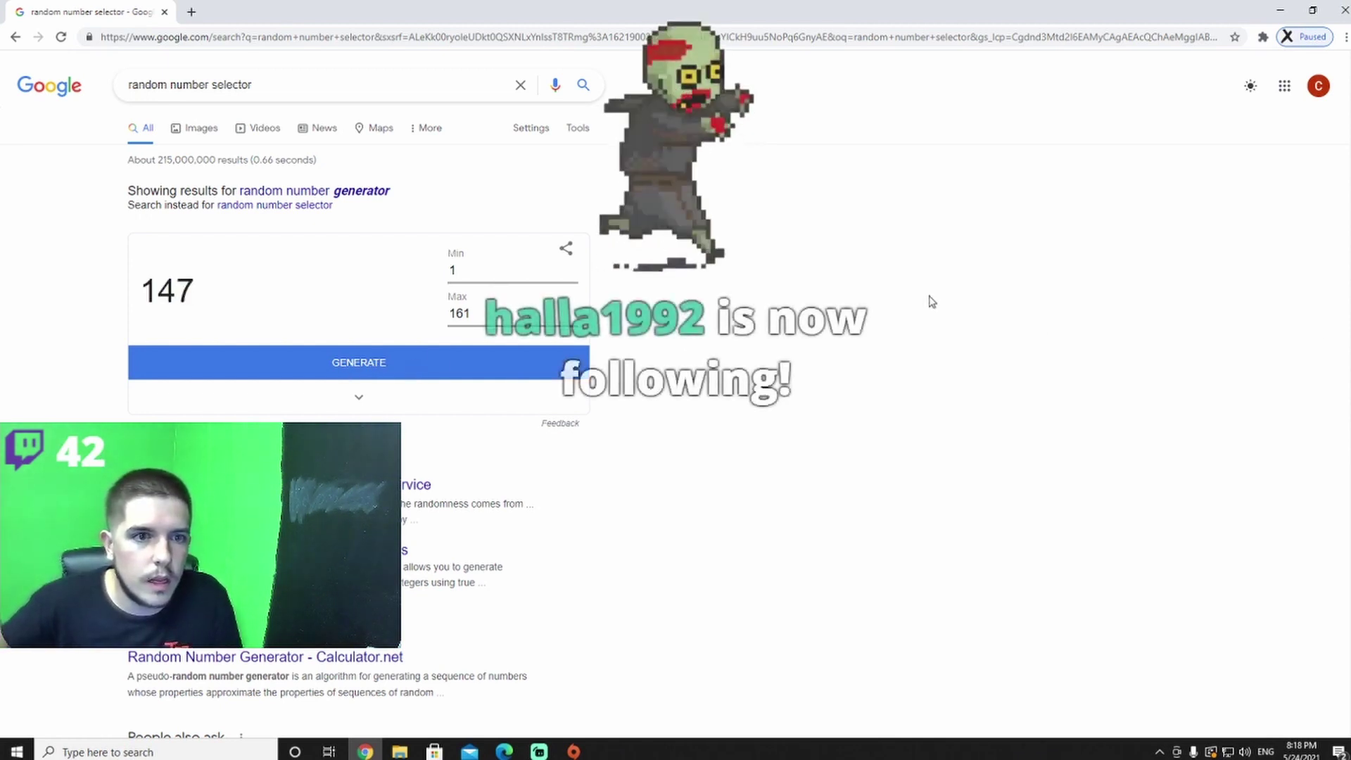
pyautogui.click(325, 362)
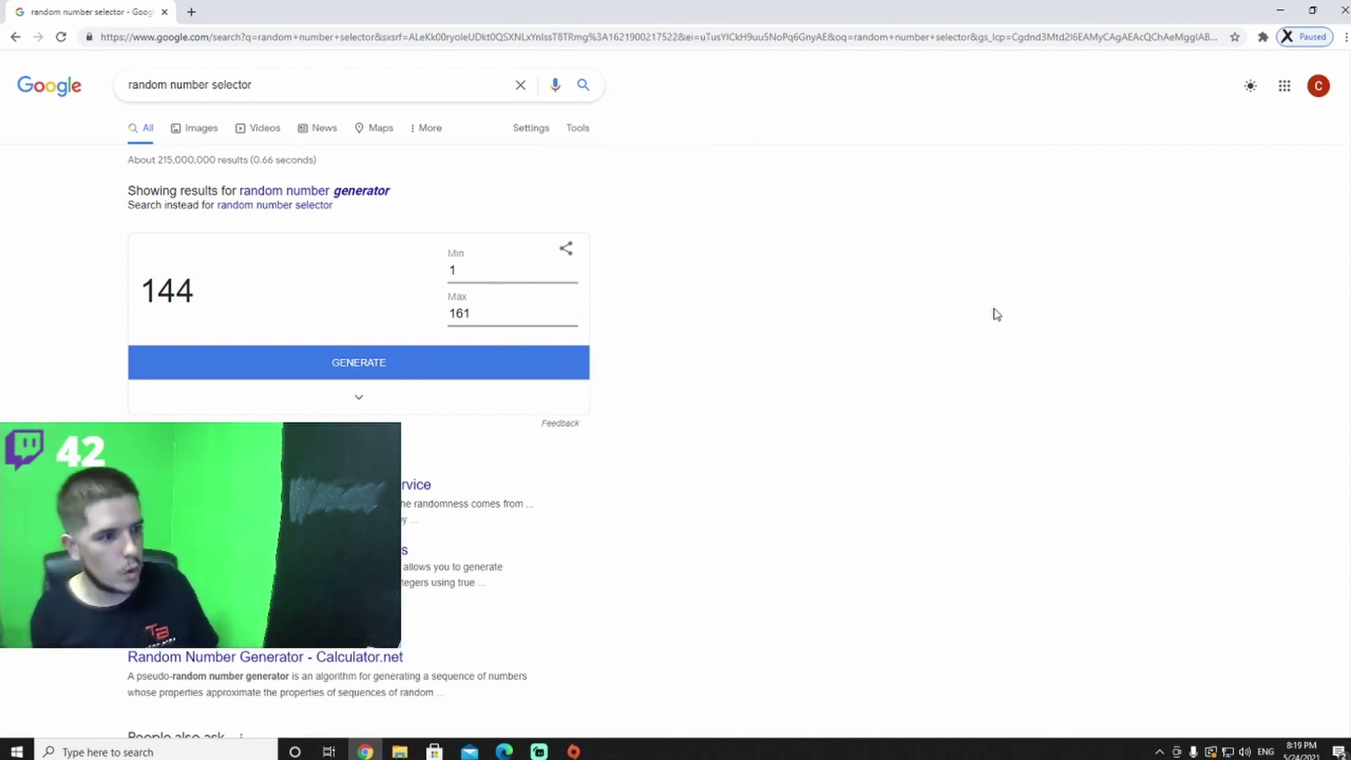
pyautogui.press('Return')
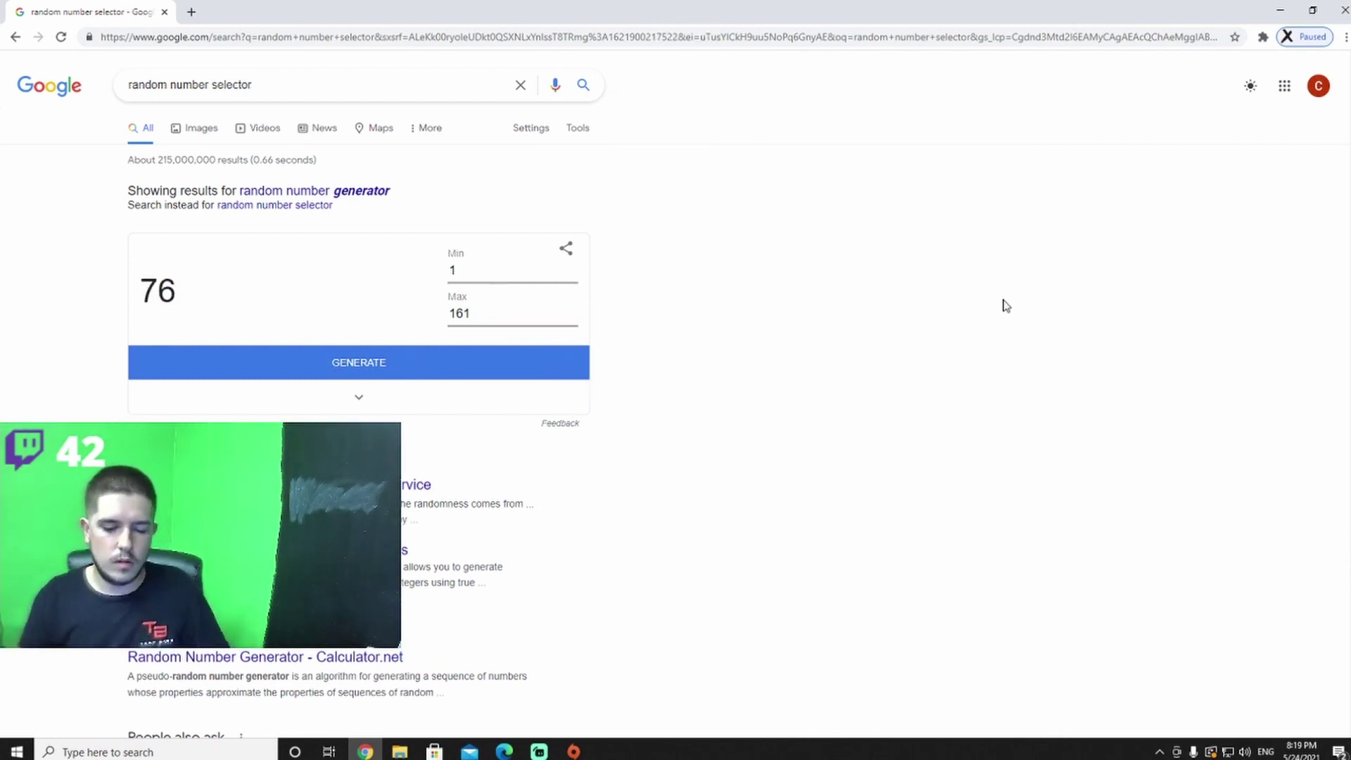
pyautogui.click(362, 365)
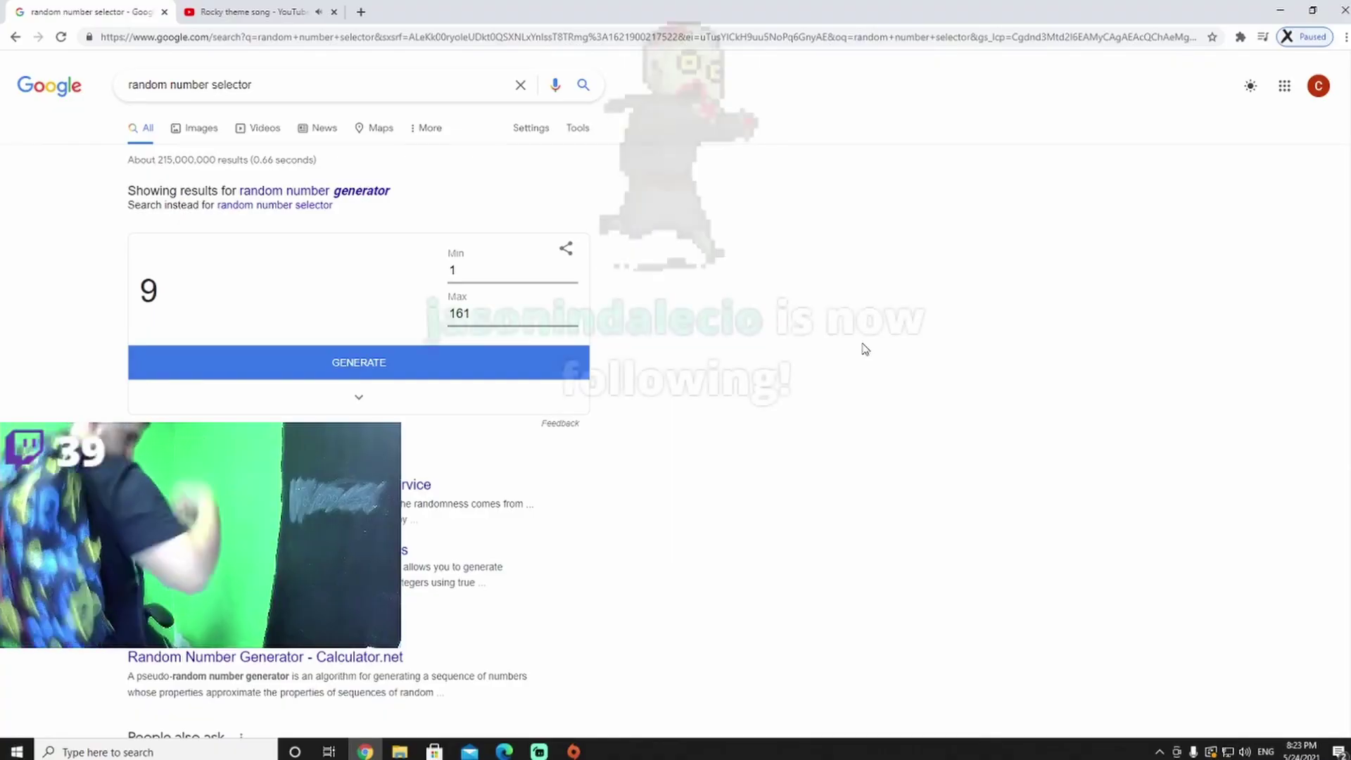
pyautogui.press('Return')
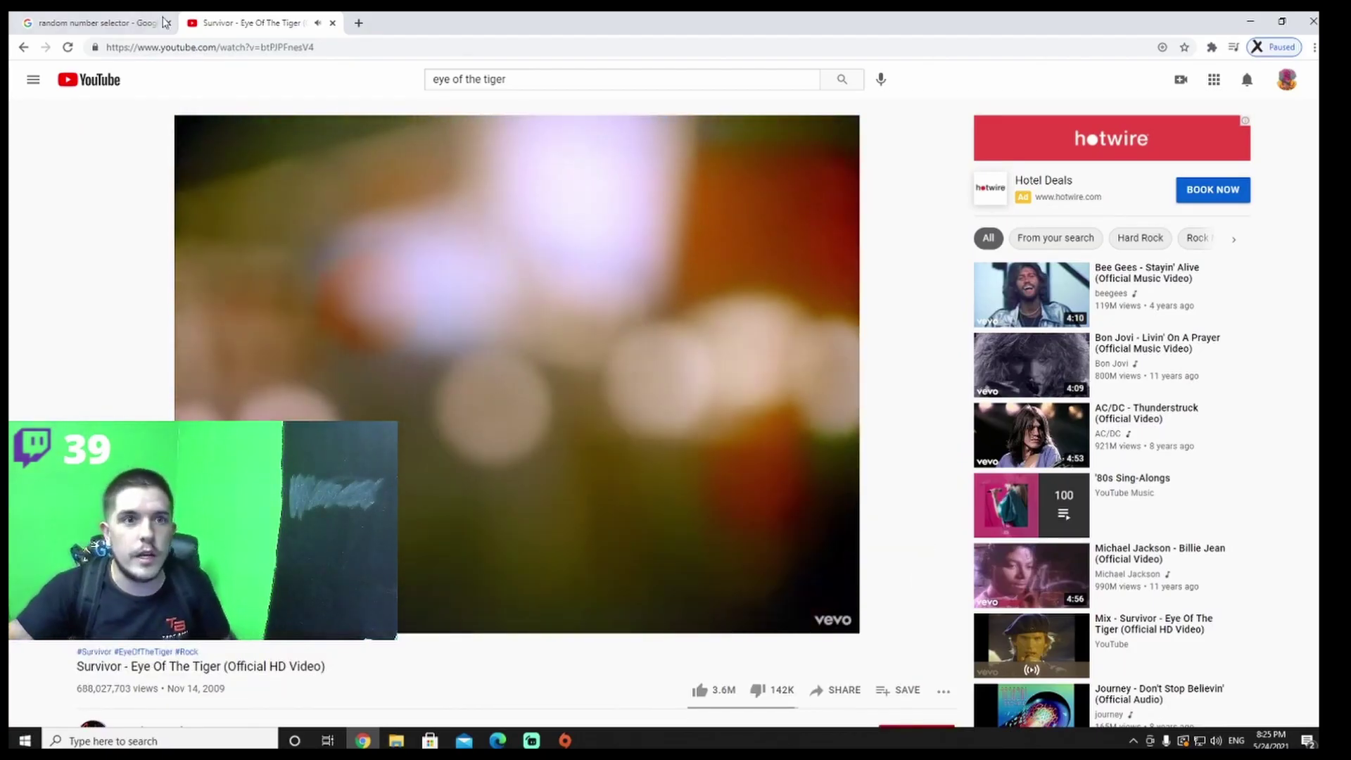
# Step: Switch from the Eye of the Tiger video back to the generator tab showing 126
pyautogui.click(104, 31)
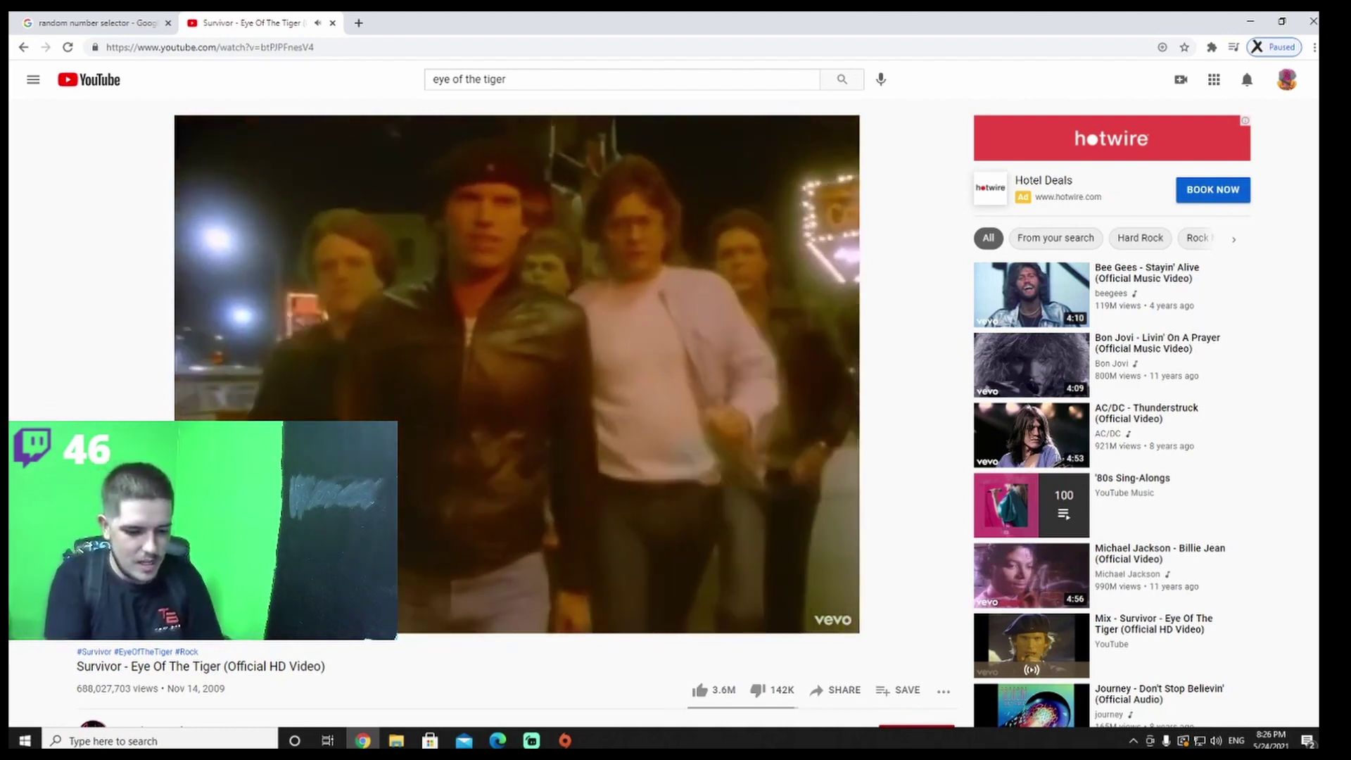
pyautogui.click(103, 24)
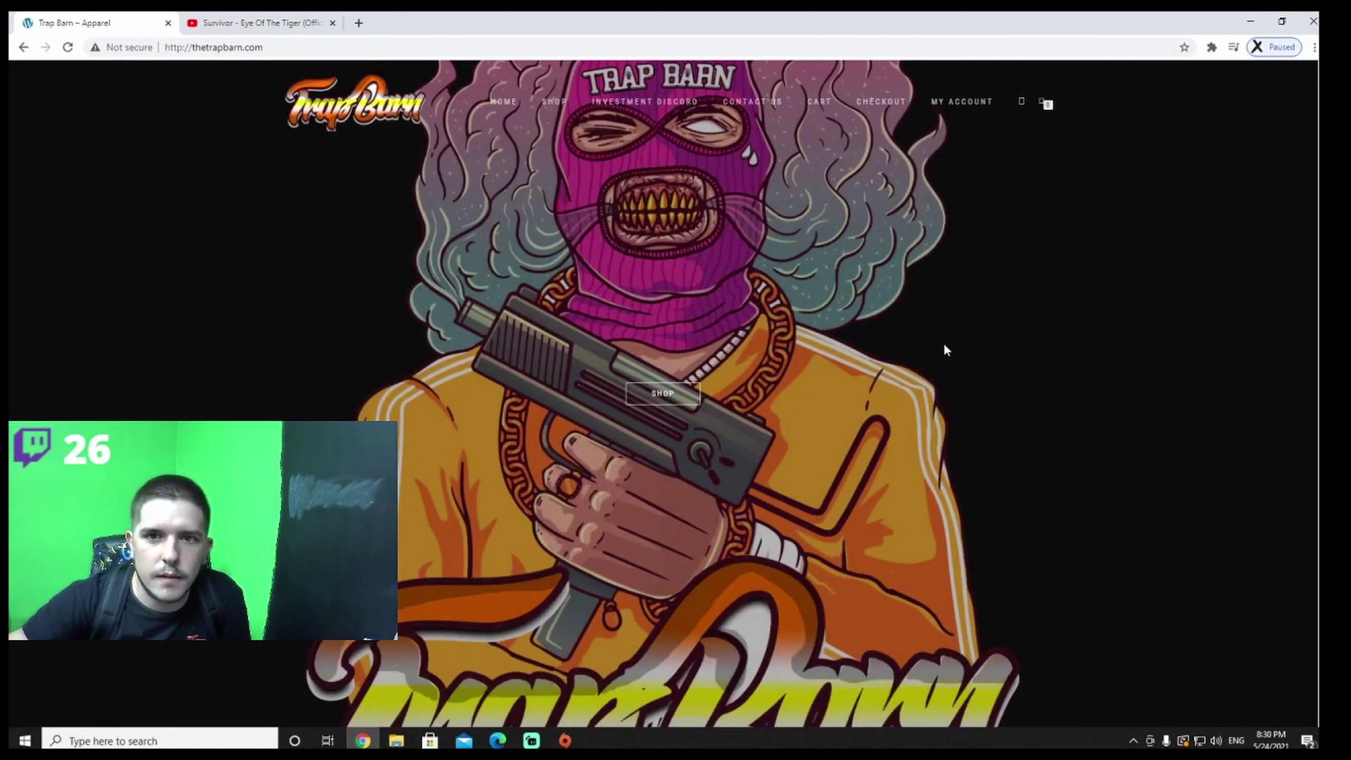
pyautogui.scroll(-1, 945, 343)
pyautogui.scroll(1, 925, 334)
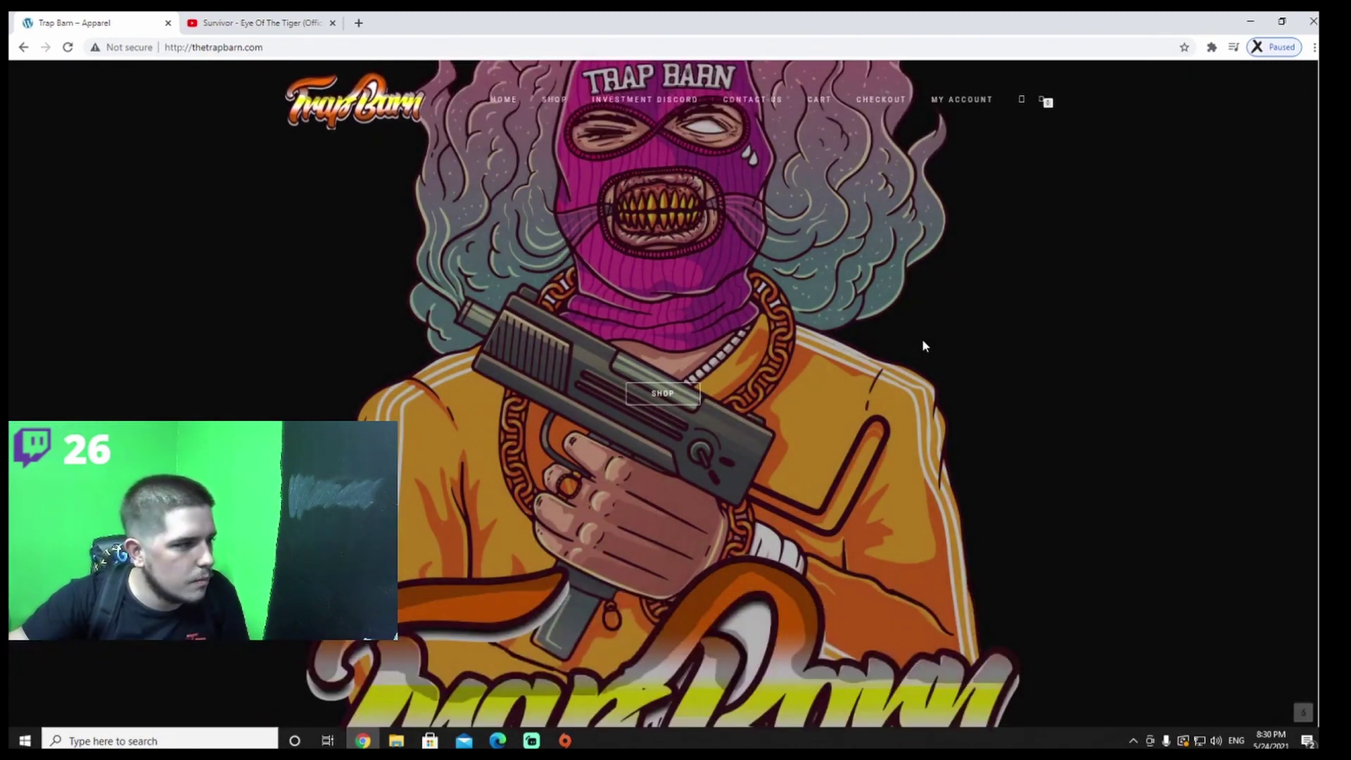
pyautogui.scroll(-3, 900, 335)
pyautogui.scroll(-2, 858, 364)
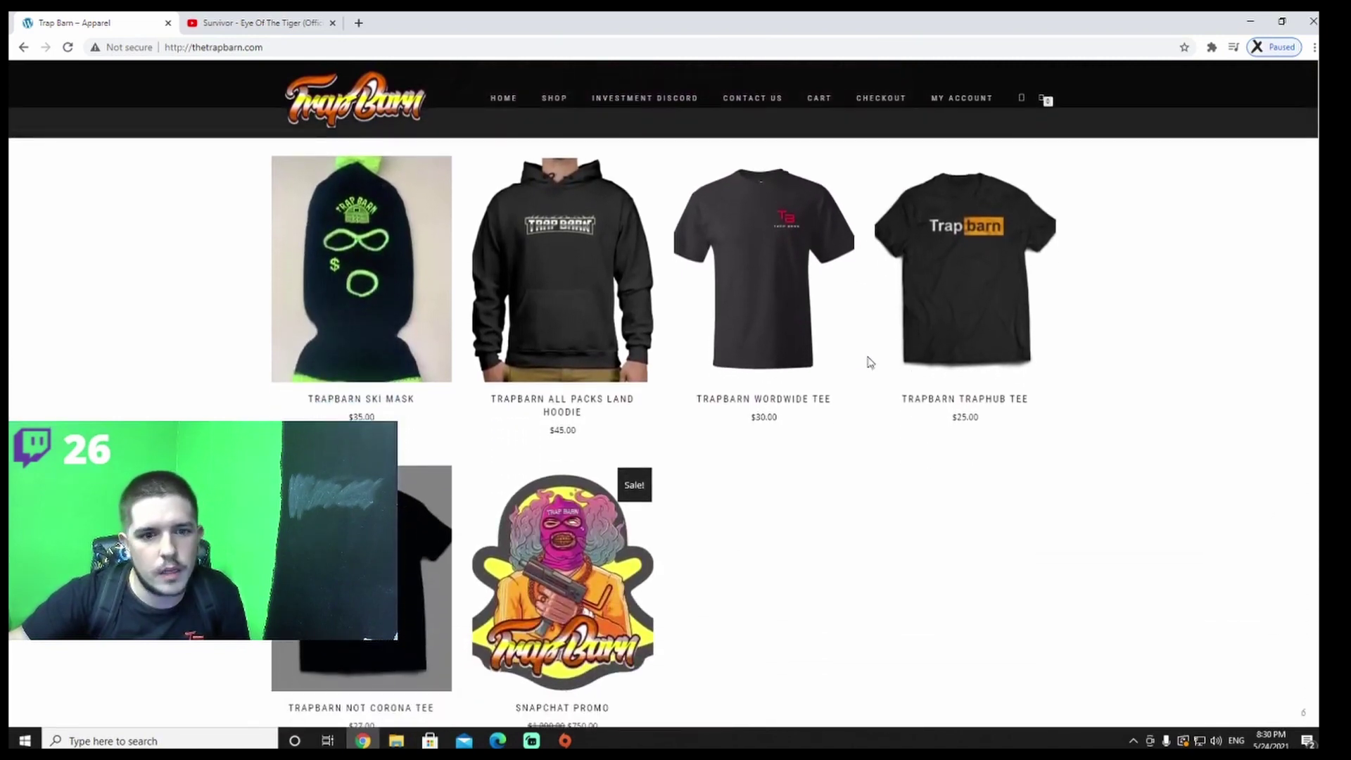